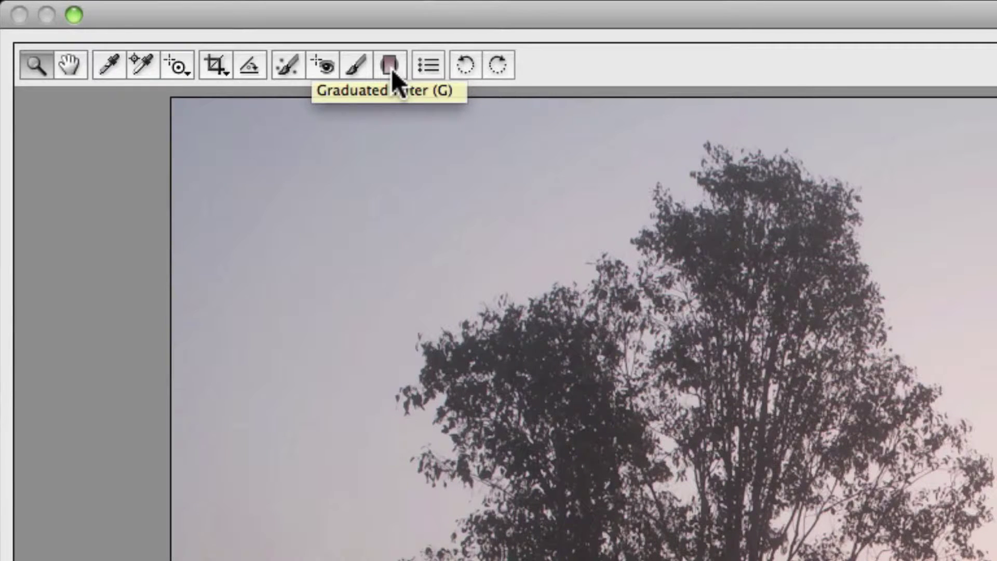
- Draw a graduated filter with brightness 1 straight down from the photo's top edge to its bottom edge
click(391, 68)
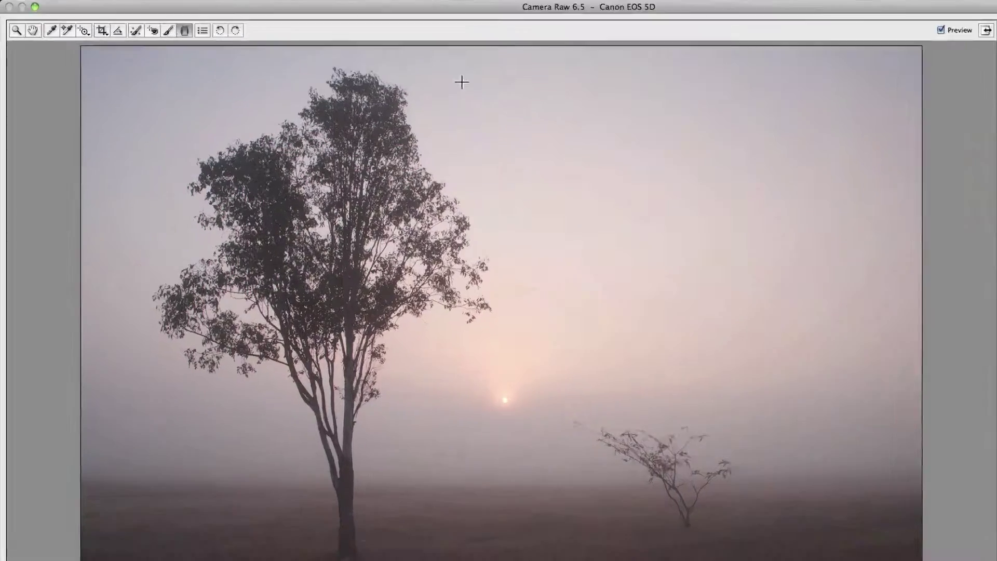
click(391, 68)
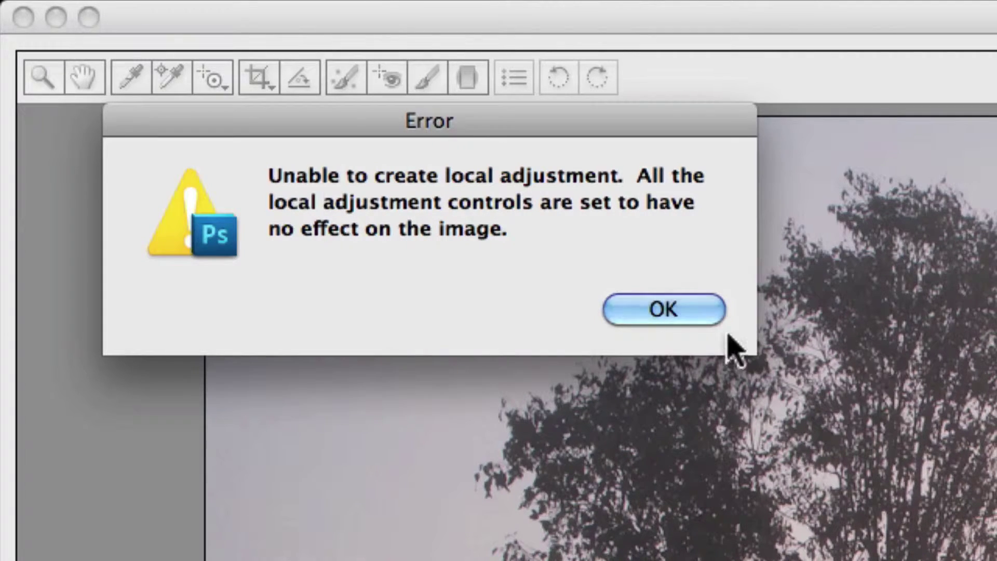
click(719, 317)
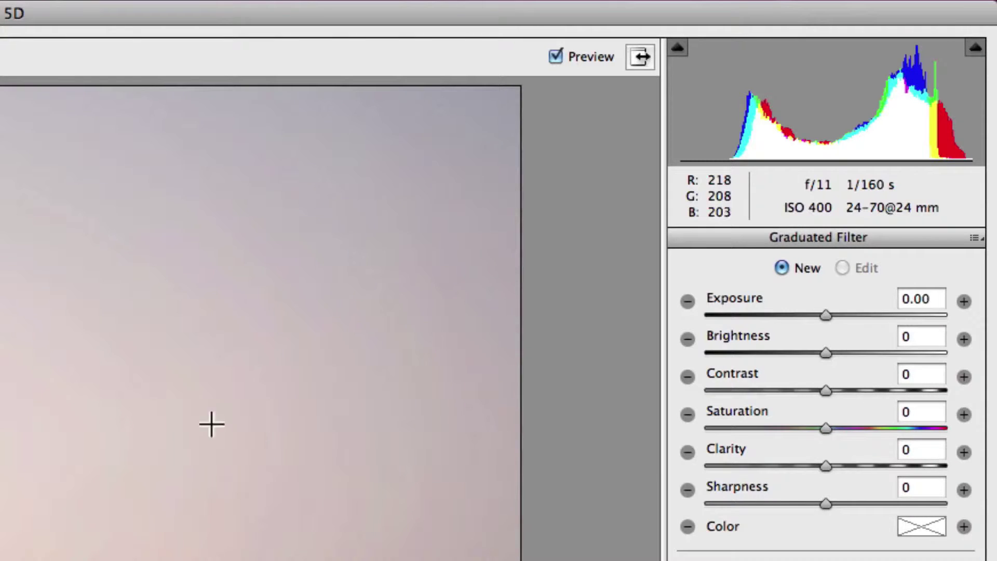
click(908, 337)
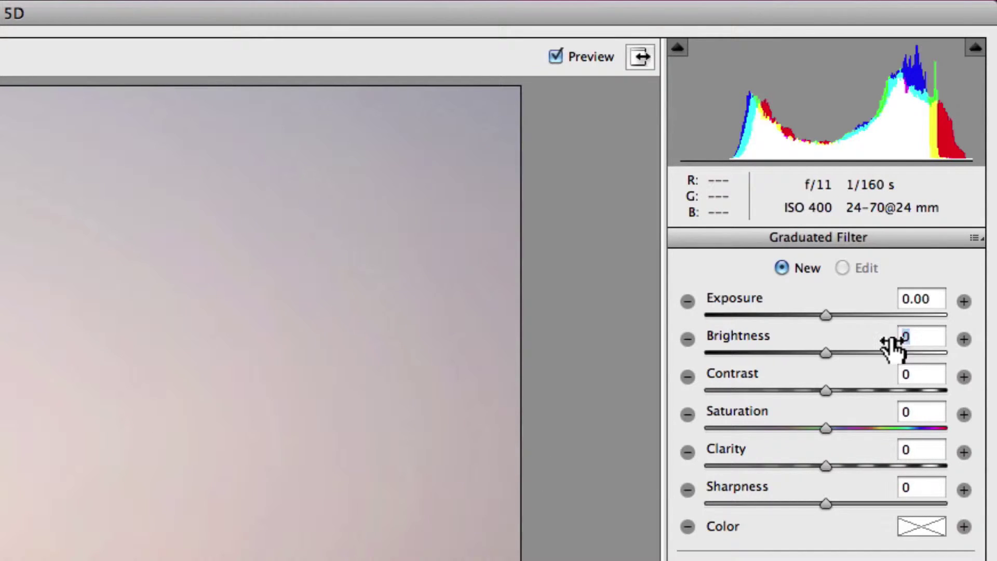
text(1)
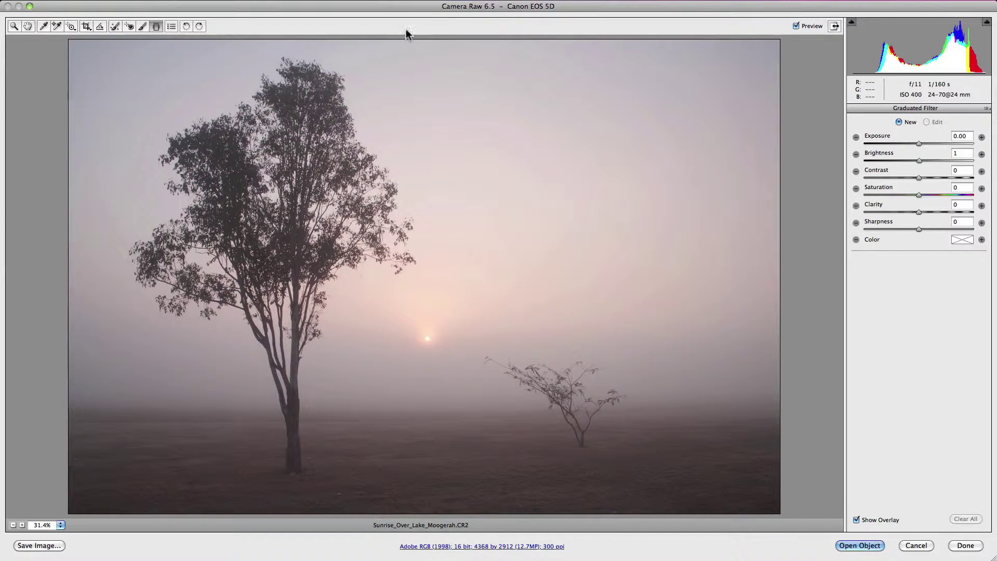
drag(407, 36, 406, 516)
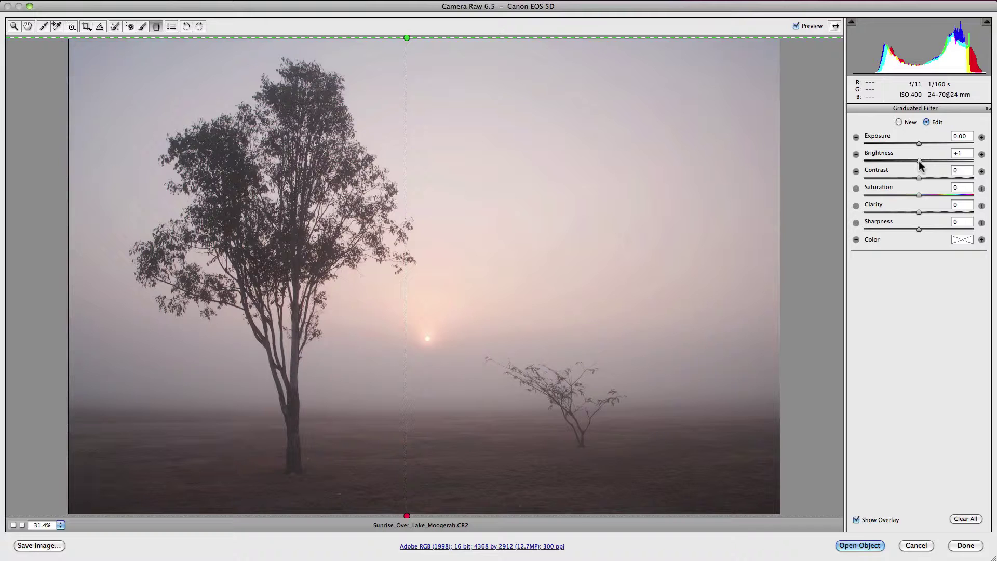
- Set the graduated filter's brightness to -150
double_click(958, 153)
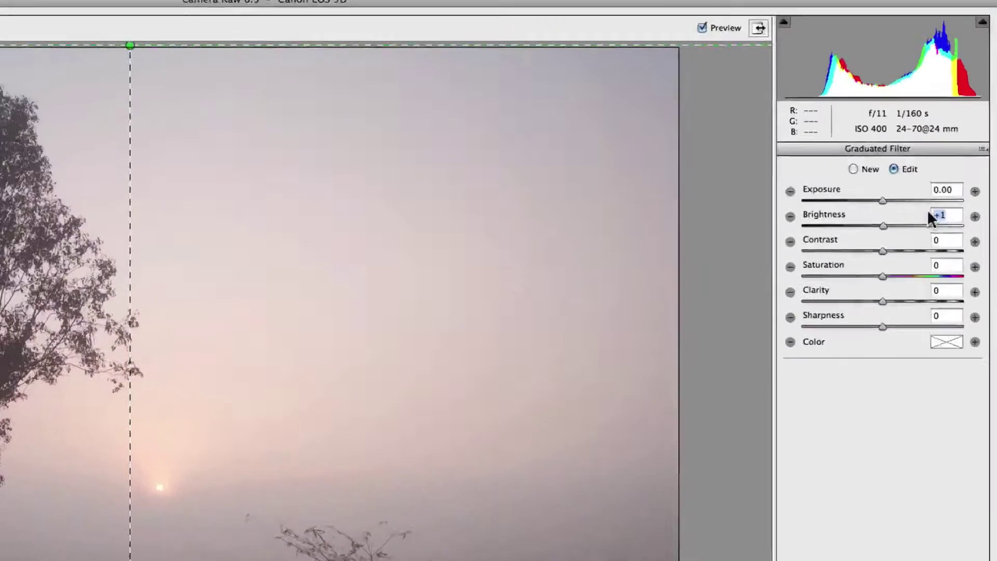
text(-15)
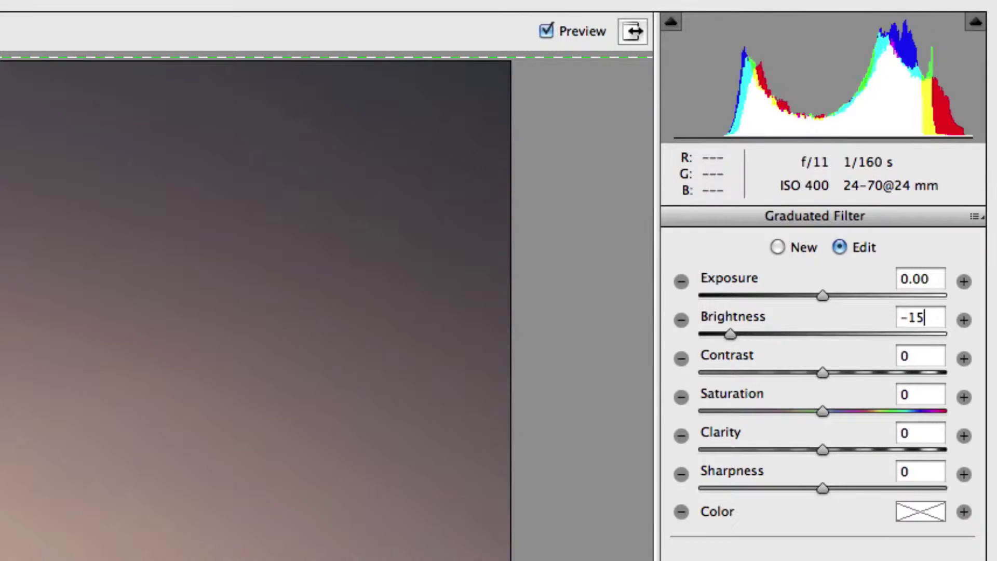
text(0)
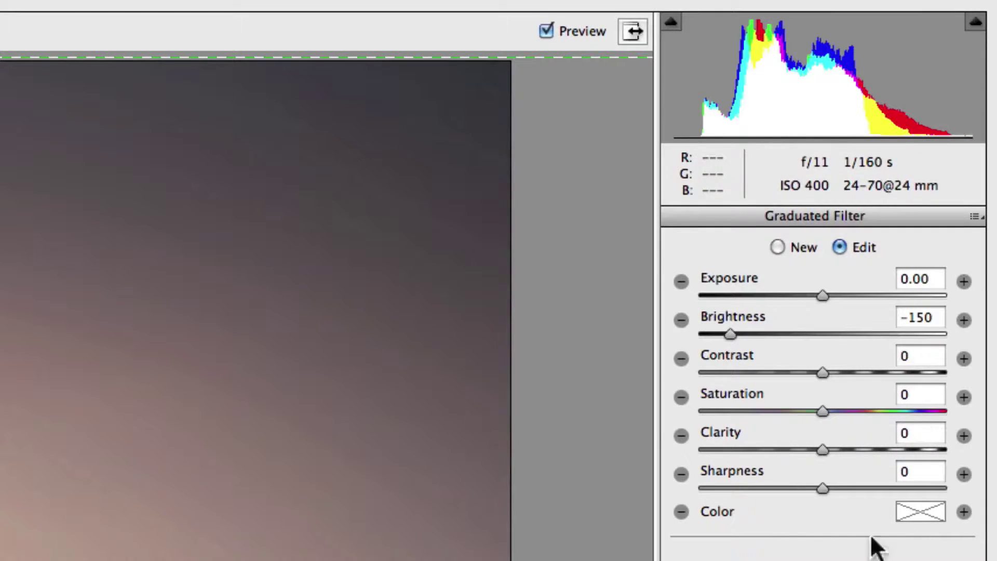
- Tint the graduated filter with a magenta color of hue 298 and saturation 50
click(922, 508)
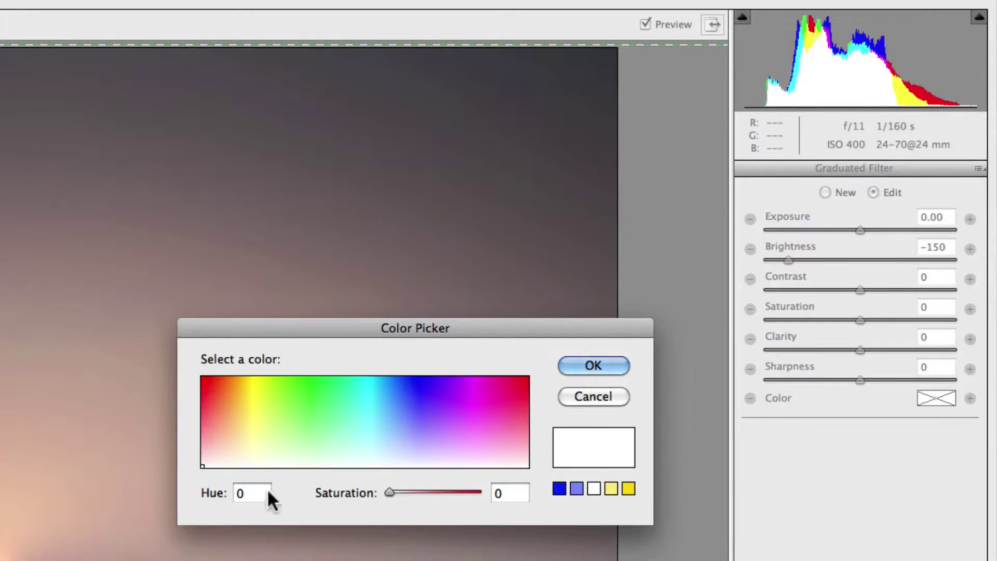
click(241, 494)
text(298)
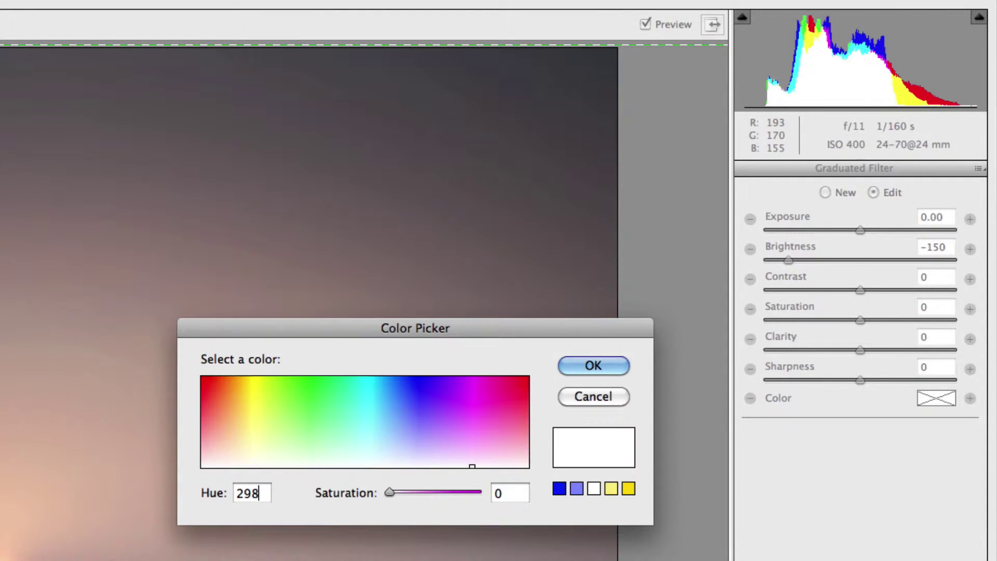
drag(389, 492, 432, 485)
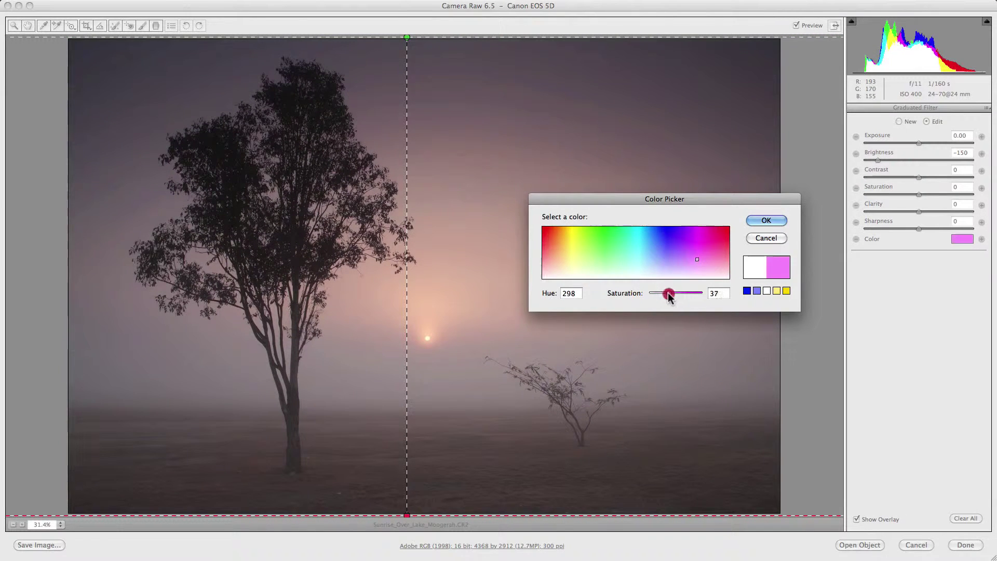
drag(668, 293, 675, 293)
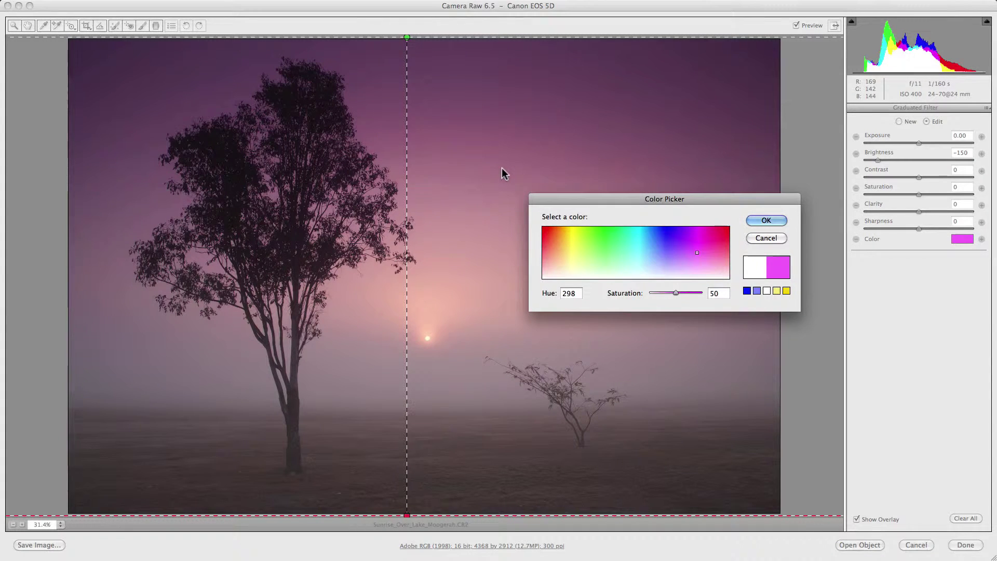
click(784, 222)
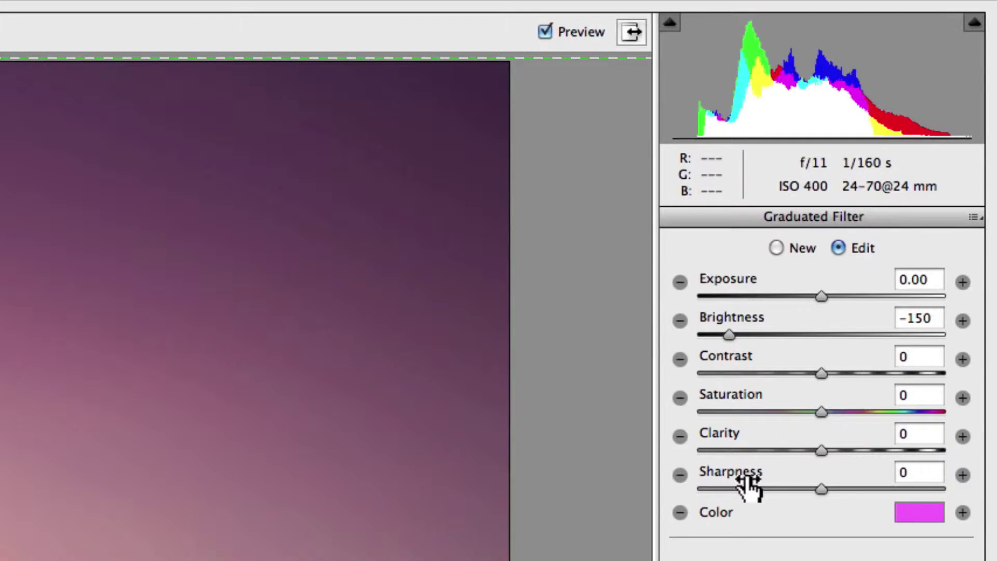
- Add a second graduated filter running straight up from the photo's bottom edge to its top edge
click(777, 247)
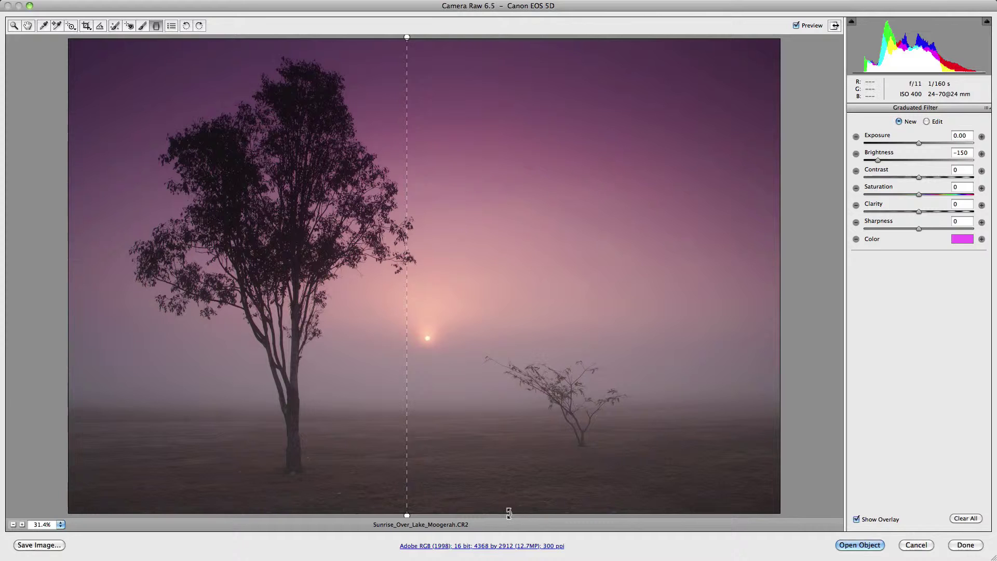
drag(511, 512, 511, 37)
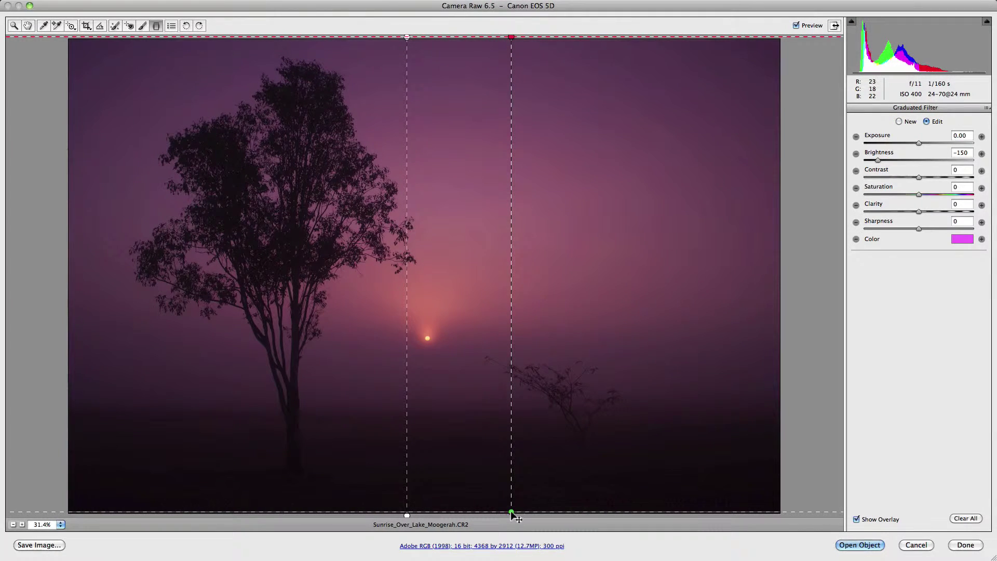
drag(511, 513, 511, 515)
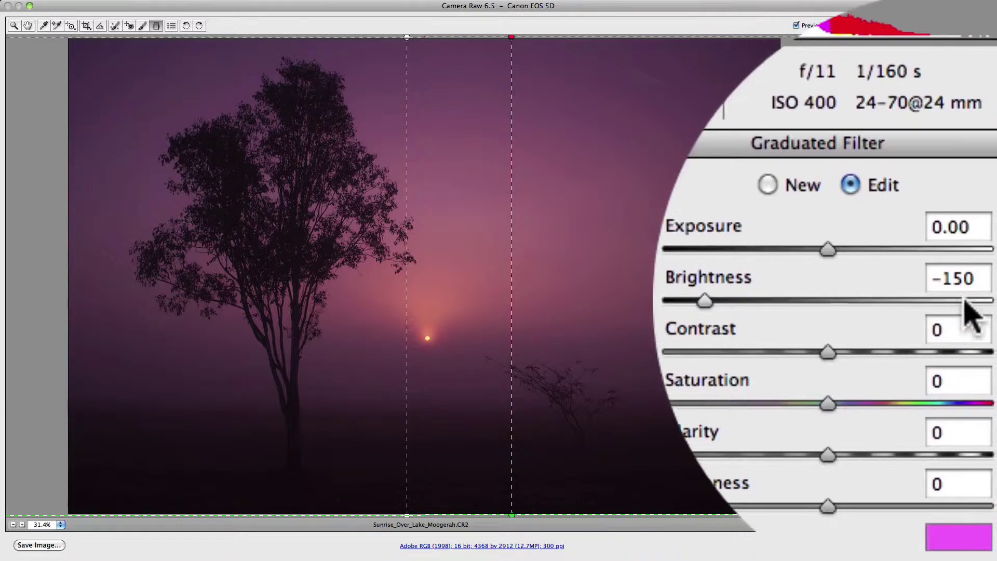
- Set the second graduated filter's brightness to -75 and its contrast to 100
click(957, 281)
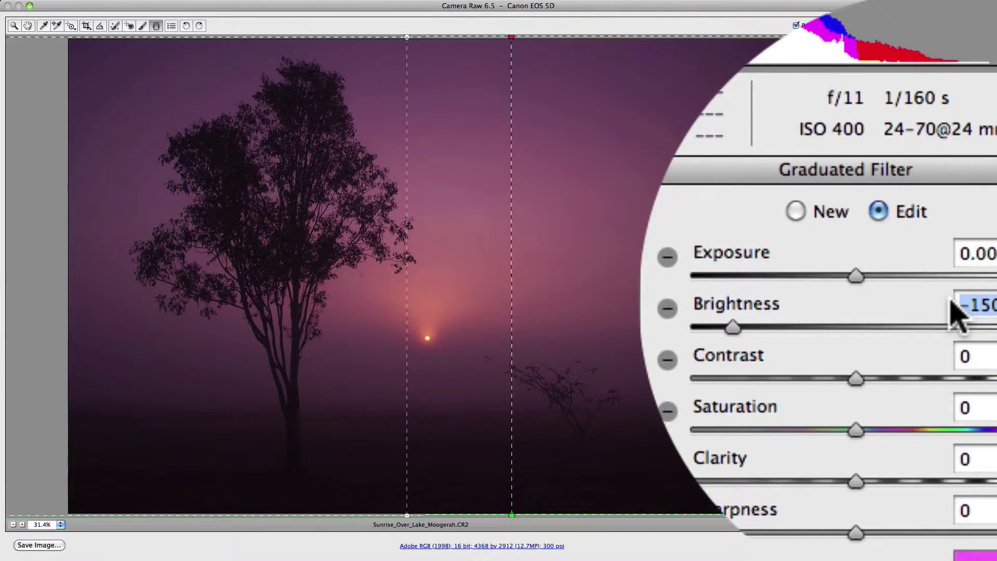
text(-75)
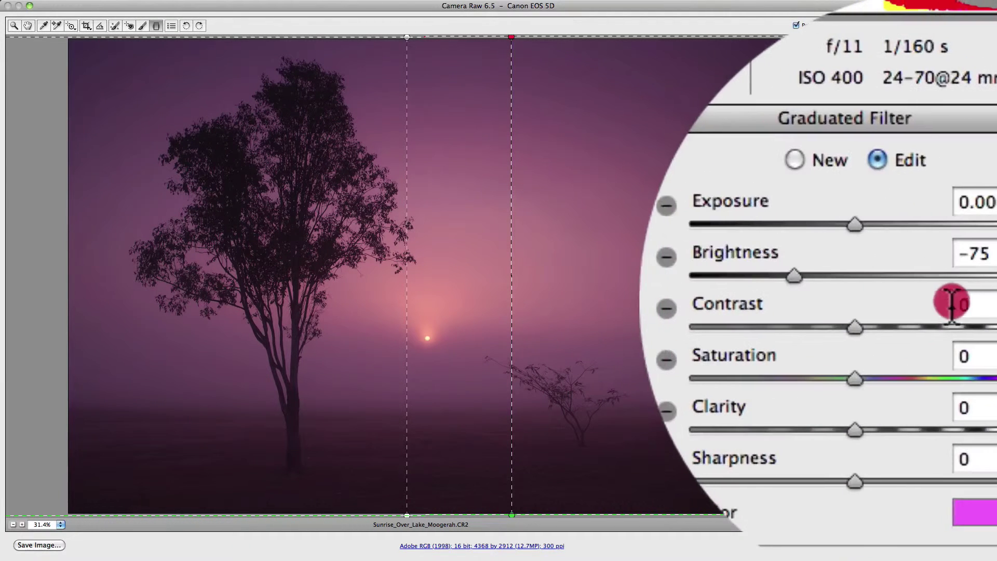
click(960, 179)
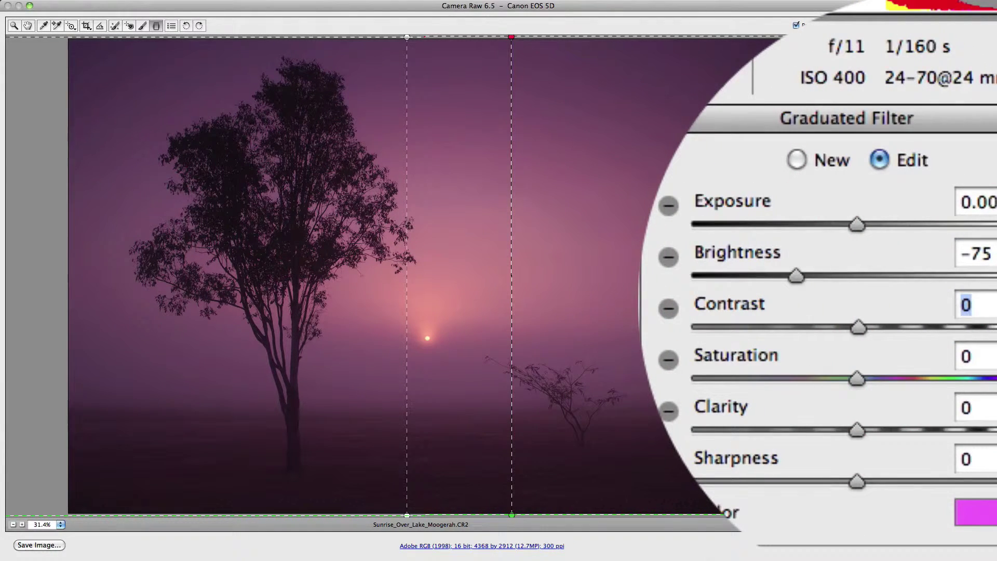
text(100)
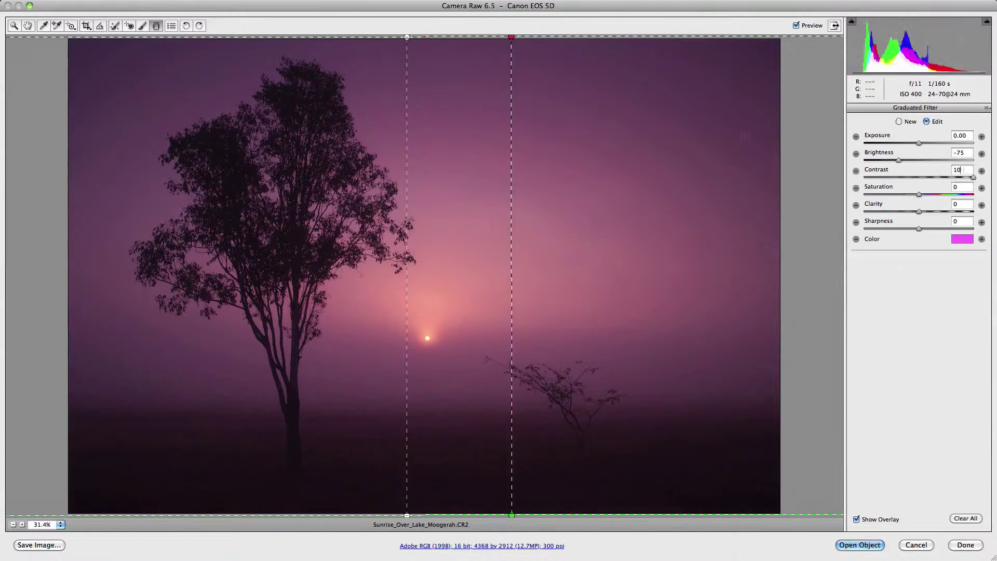
- Leave the graduated filter and enable lens profile corrections for the photo
click(14, 26)
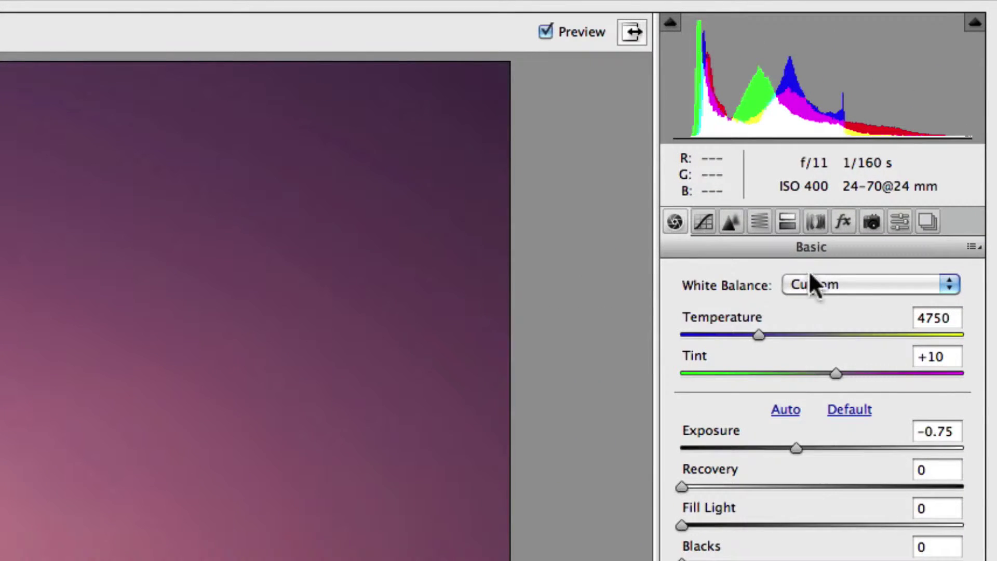
click(817, 222)
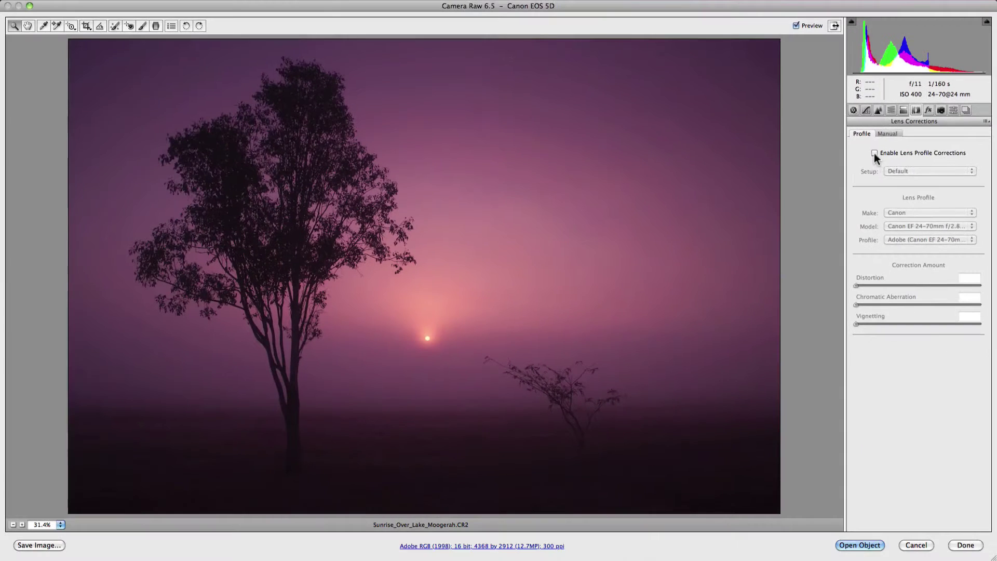
click(721, 318)
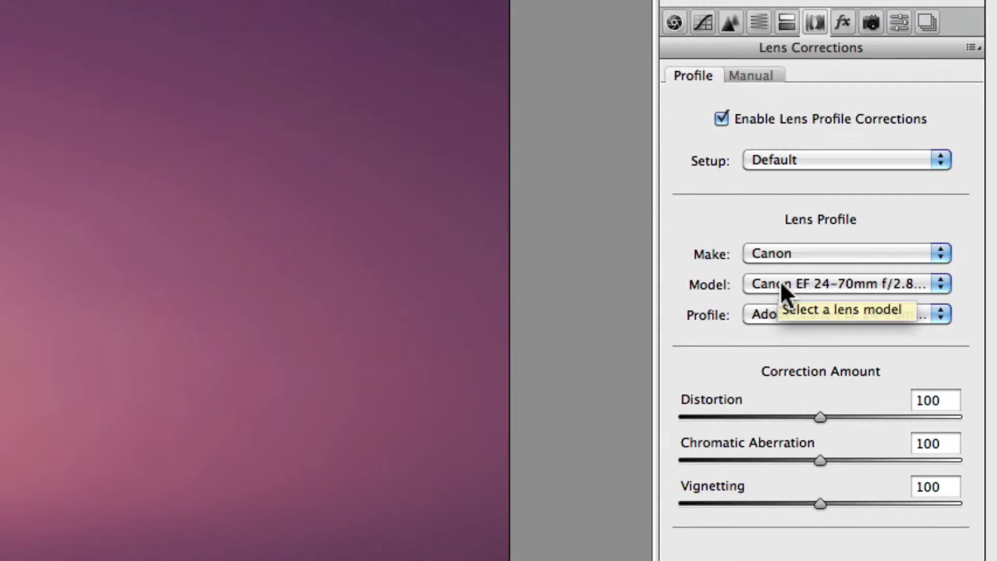
- Add manual lens vignetting with an amount of -100 and a midpoint of 25
click(761, 74)
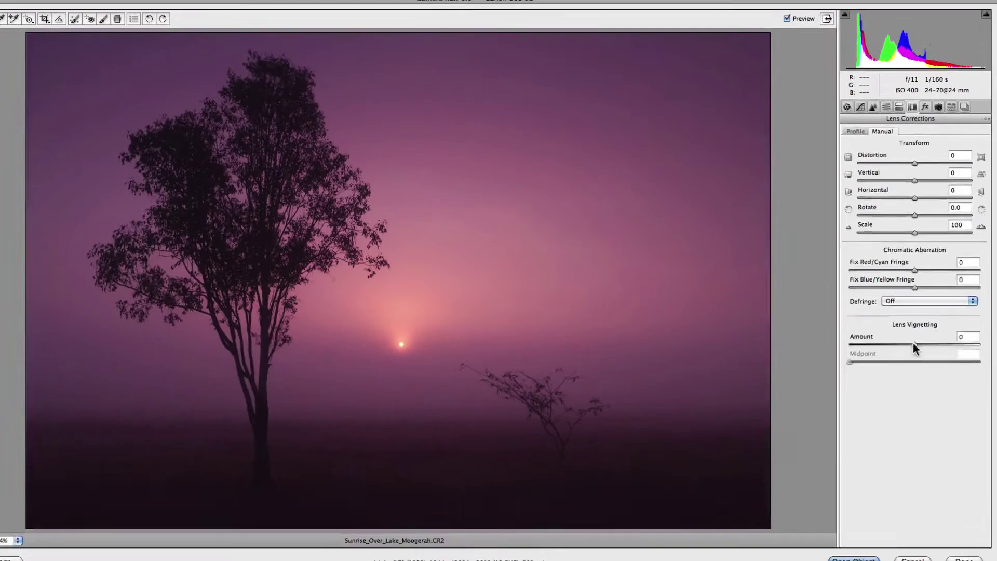
drag(825, 510, 822, 510)
mouse_move(916, 337)
mouse_down()
mouse_move(855, 338)
mouse_move(887, 356)
mouse_up()
click(906, 354)
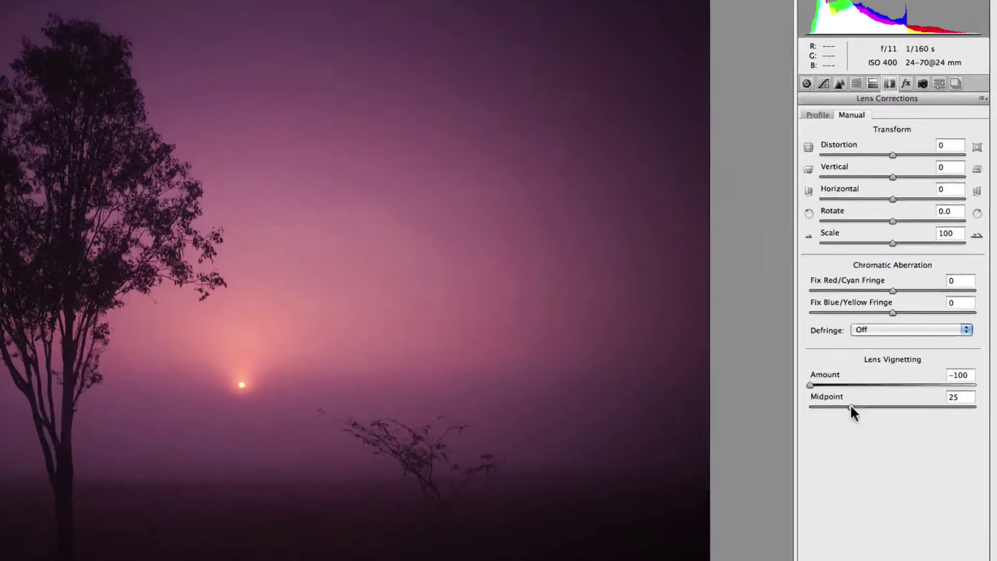
- Set the photo's overall saturation to +50 and its vibrance to +24
click(806, 83)
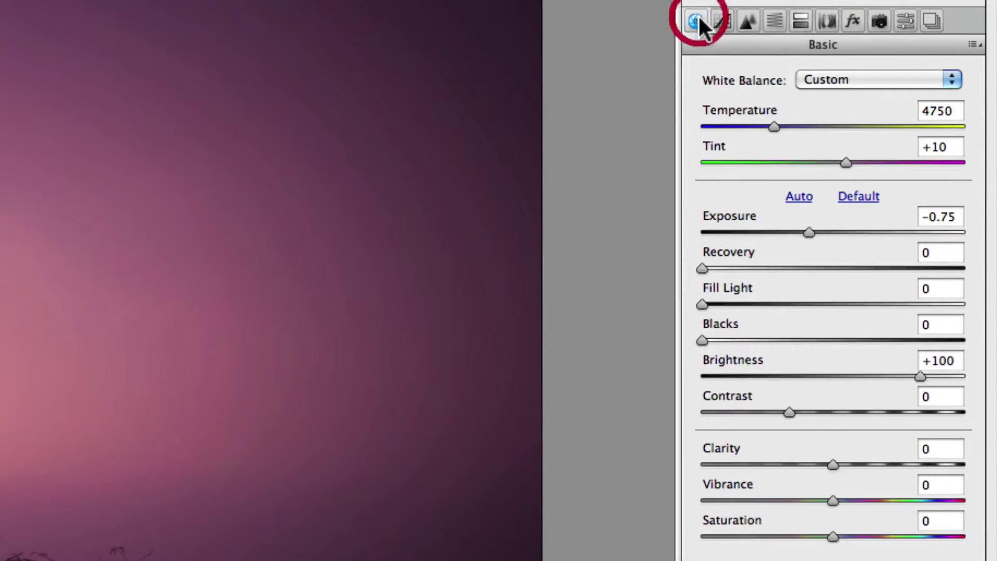
click(916, 522)
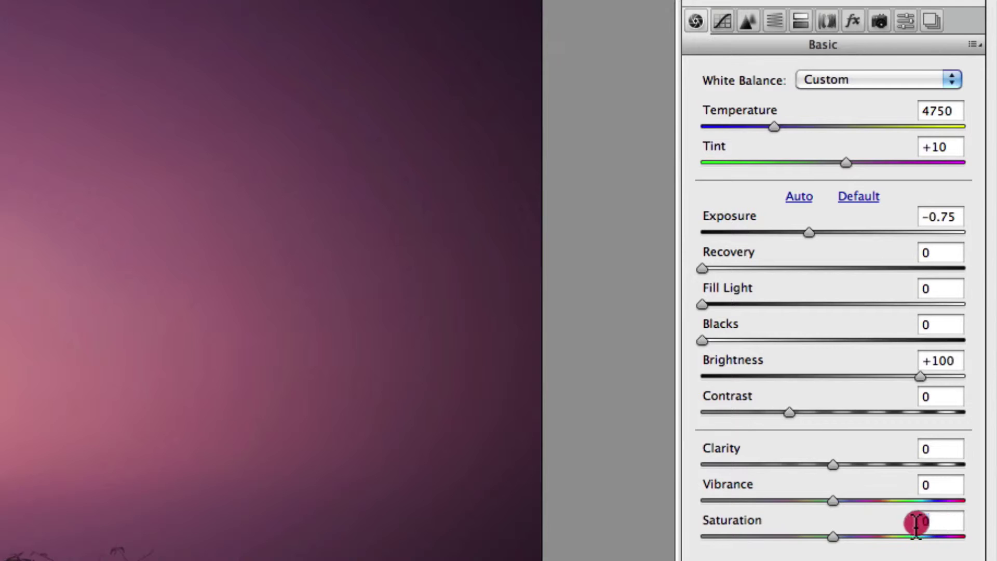
text(50)
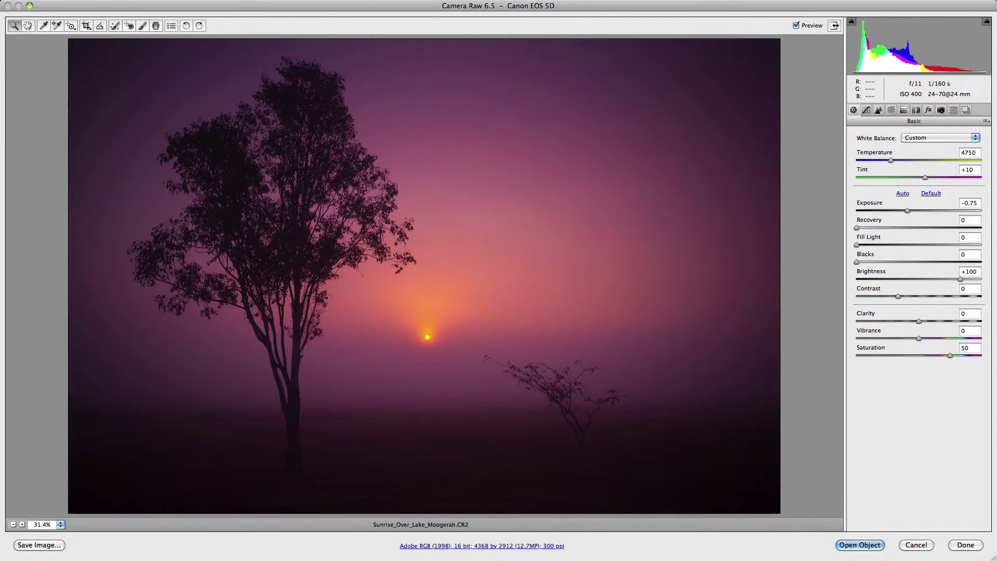
drag(919, 337, 933, 338)
click(935, 338)
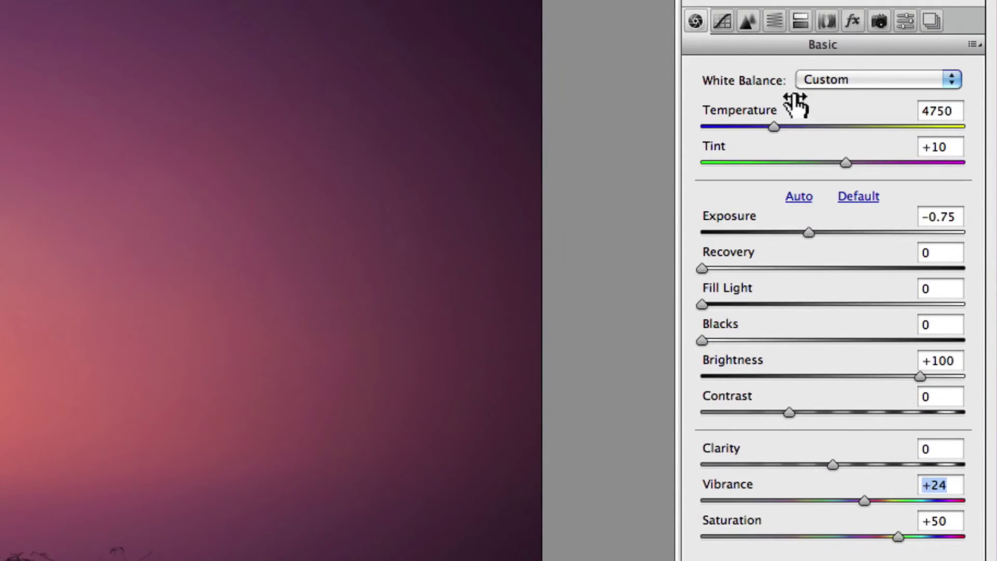
- Shift the hue of both the oranges and the yellows to -23
click(775, 22)
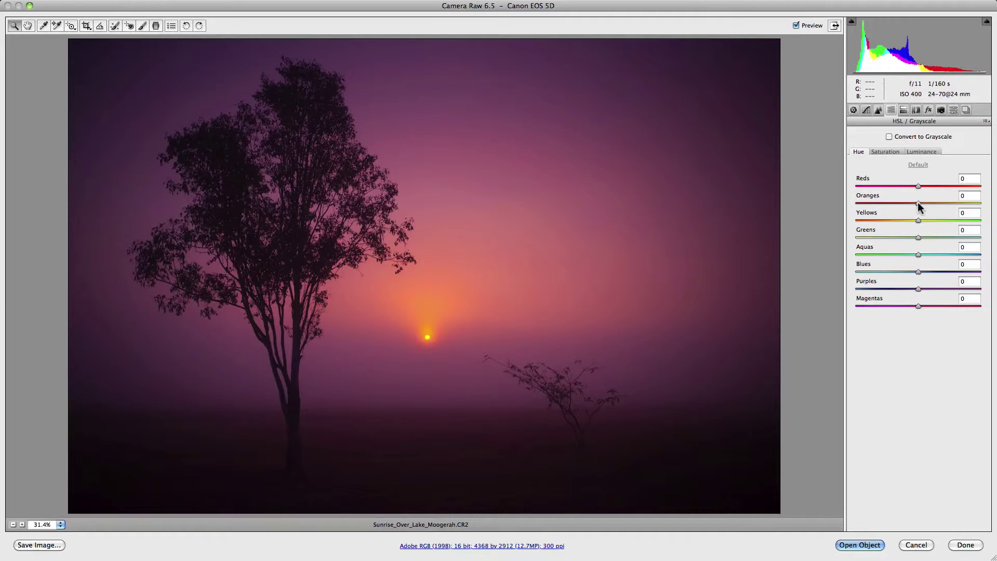
click(832, 217)
drag(918, 206, 904, 221)
click(915, 220)
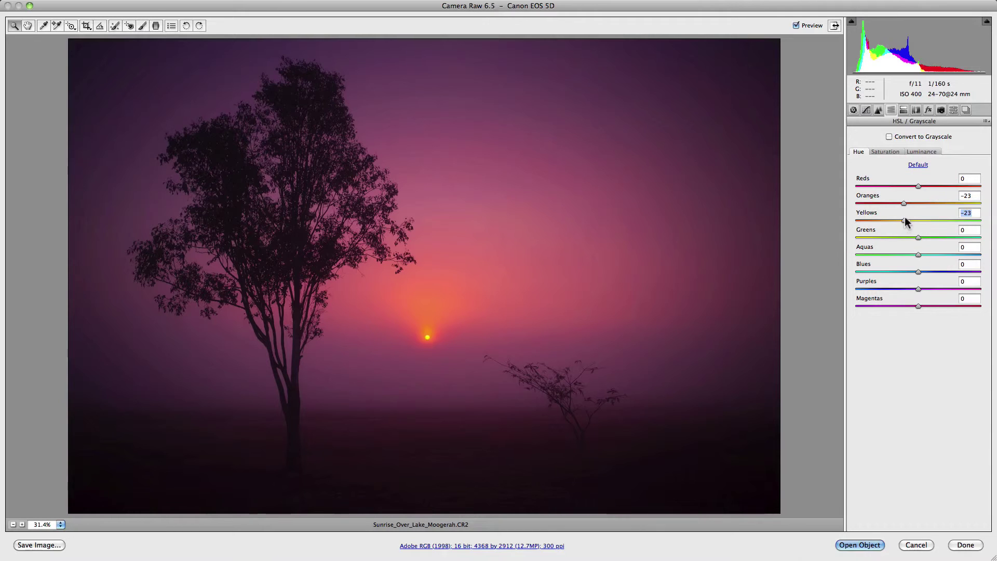